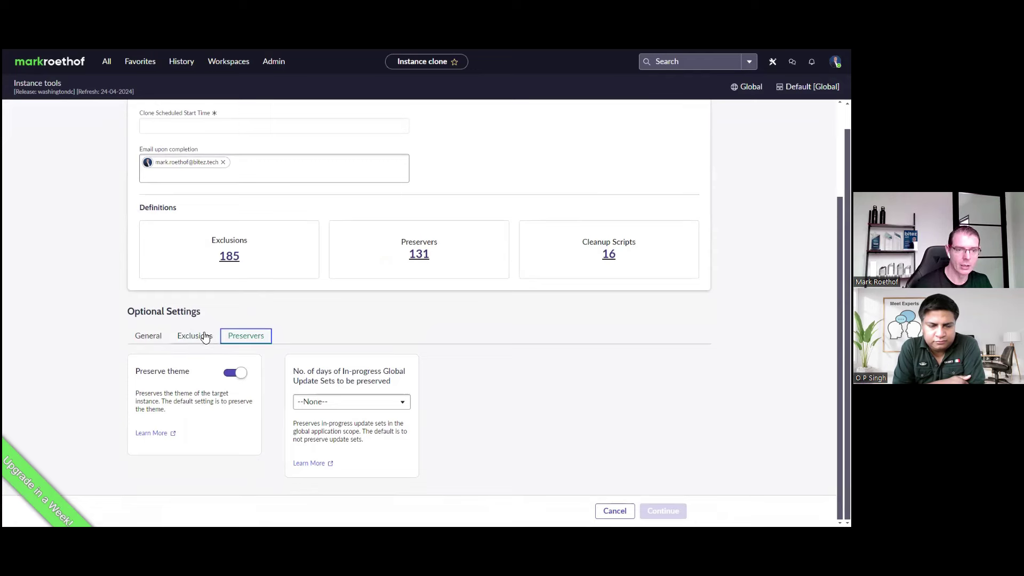
# - Review the clone's optional exclusion settings for listed tables, audit and log data, and attachment data
pyautogui.click(206, 337)
pyautogui.scroll(-3, 110, 317)
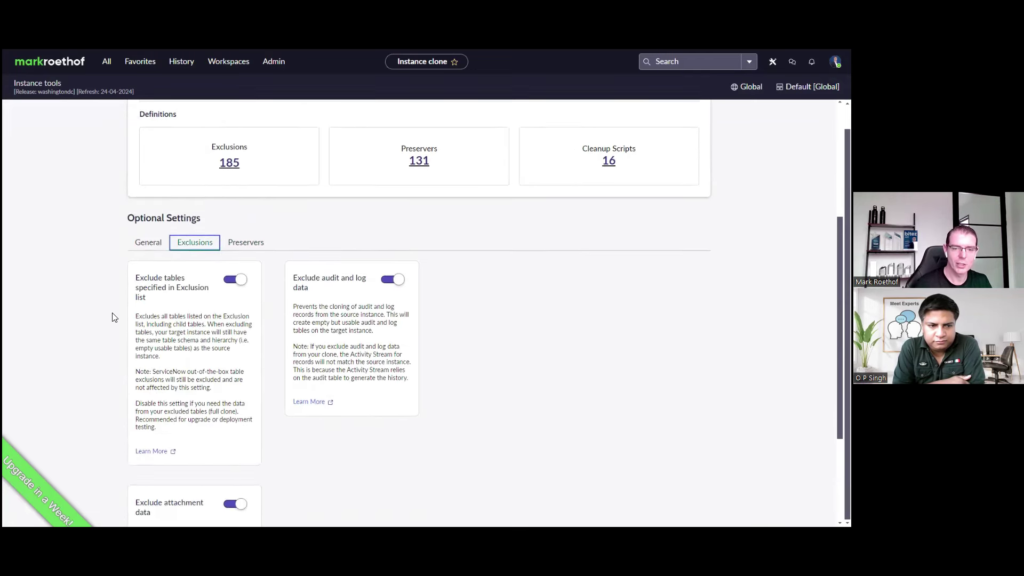
pyautogui.scroll(1, 104, 317)
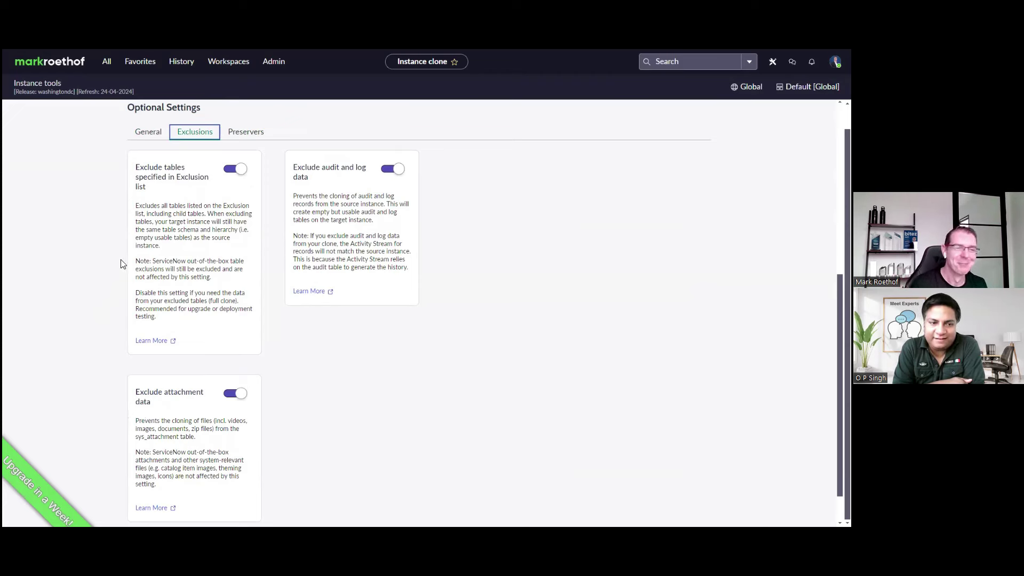
# - Review the clone's general optional settings, highlighting the note on how selecting 'Last 90 days' of Task data affects clone time
pyautogui.click(147, 137)
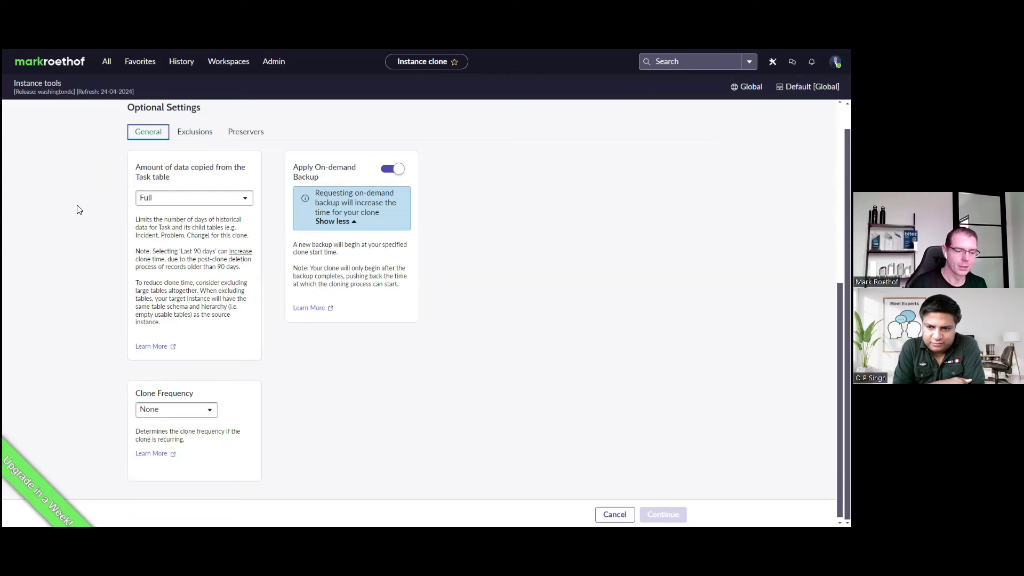
pyautogui.scroll(3, 79, 210)
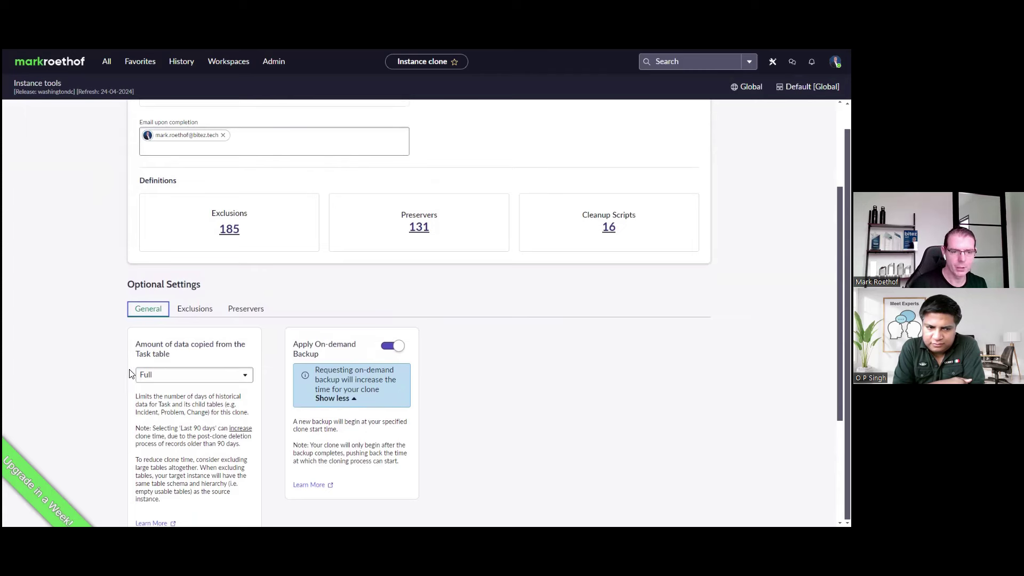
pyautogui.click(219, 430)
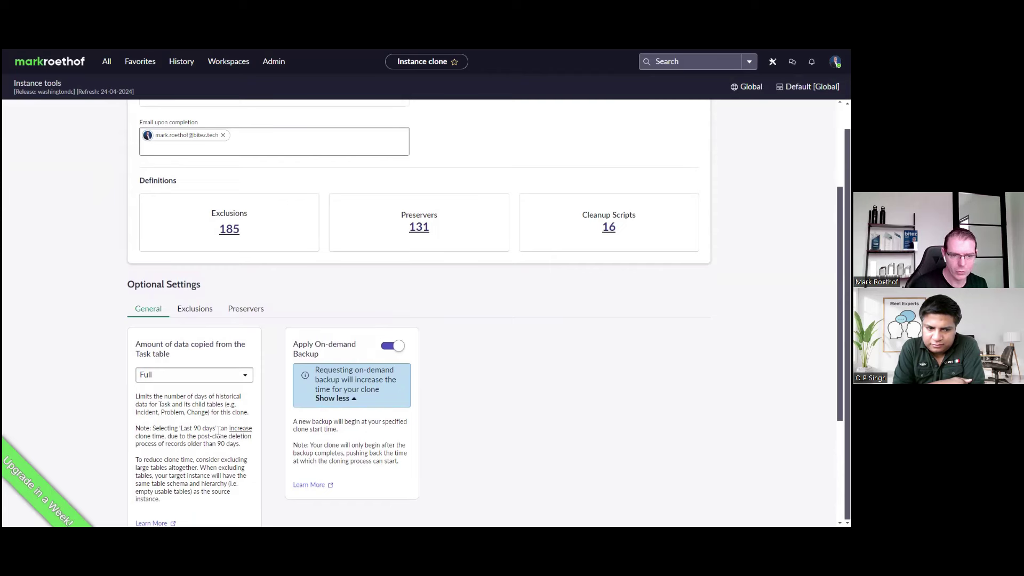
pyautogui.moveTo(218, 433); pyautogui.dragTo(187, 444)
pyautogui.hotkey('ctrl', '+')
pyautogui.hotkey('ctrl', '+')
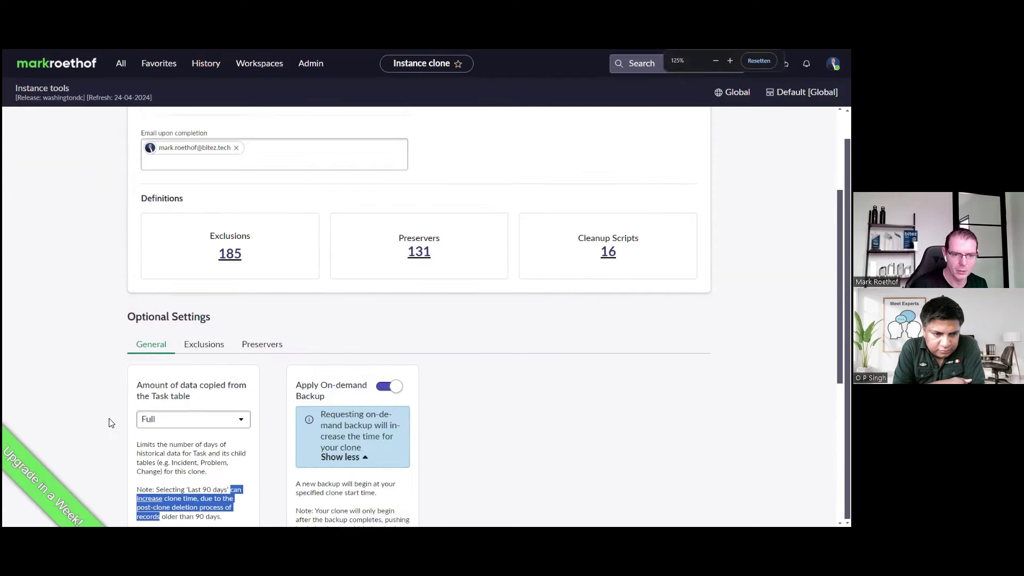
pyautogui.scroll(-2, 111, 424)
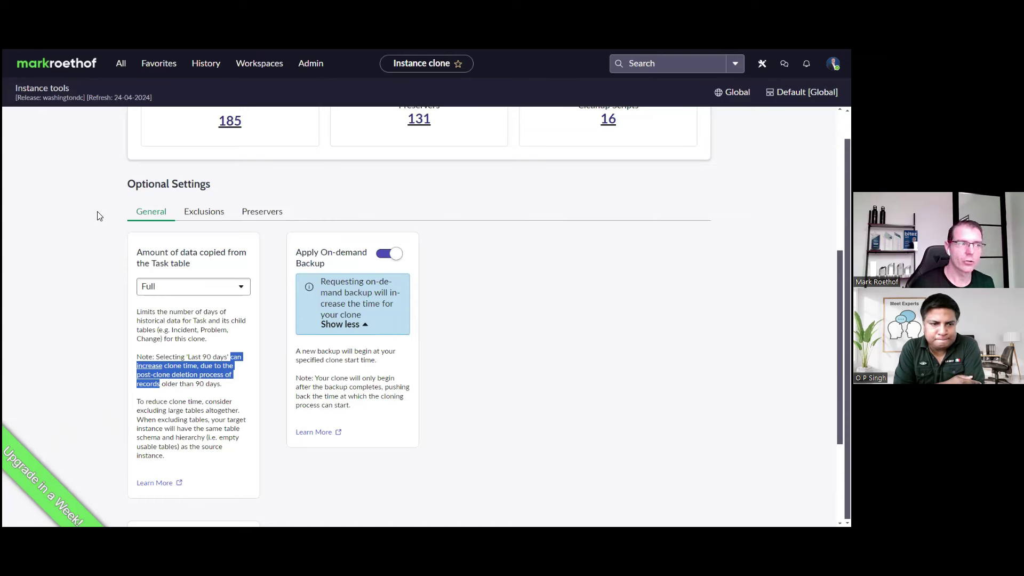
# - Find the Upgrade Center modules by filtering for "upgrade center" and open Upgrade Preview
pyautogui.click(120, 71)
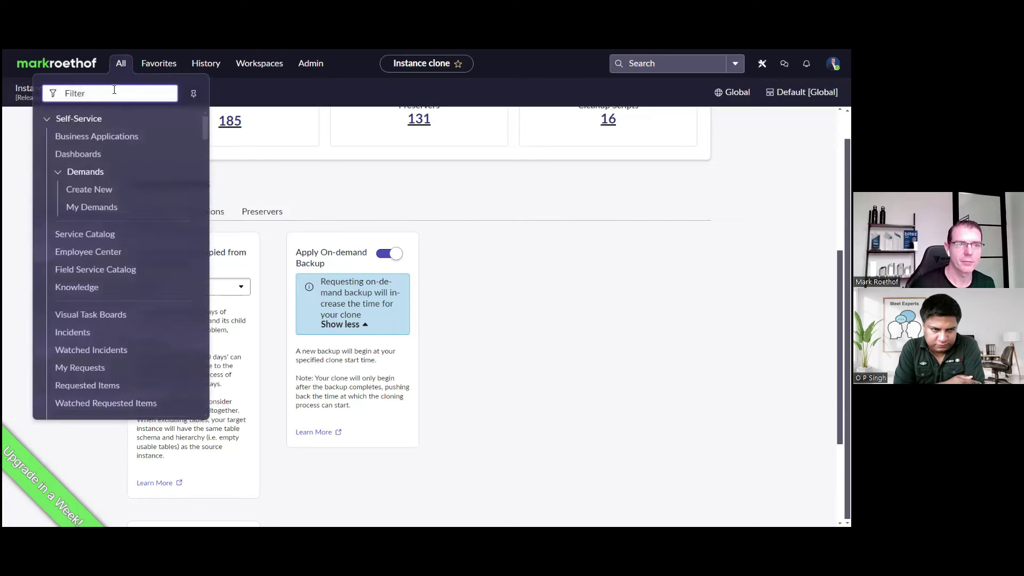
pyautogui.write('upgrade')
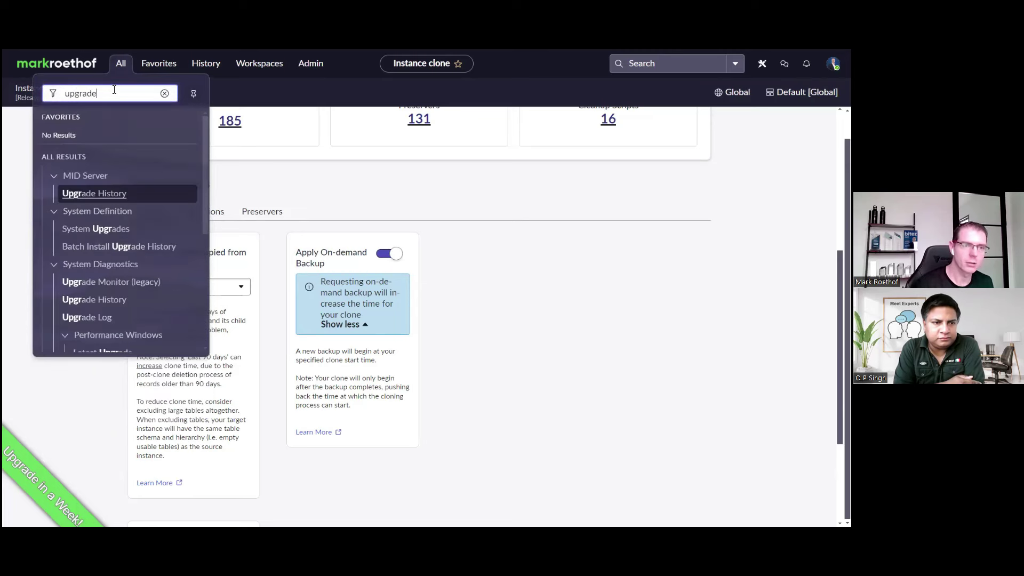
pyautogui.write(' center')
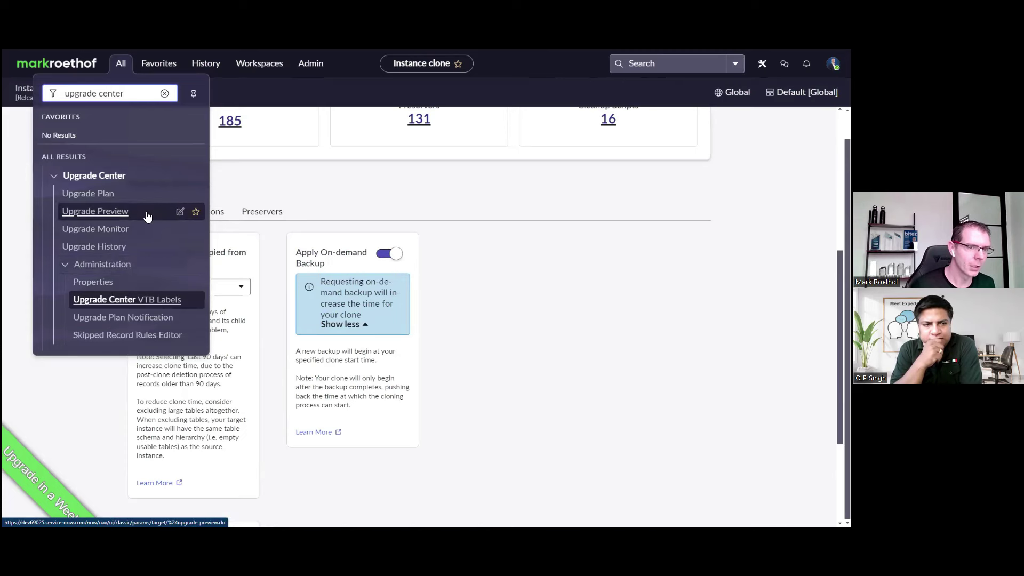
pyautogui.click(95, 212)
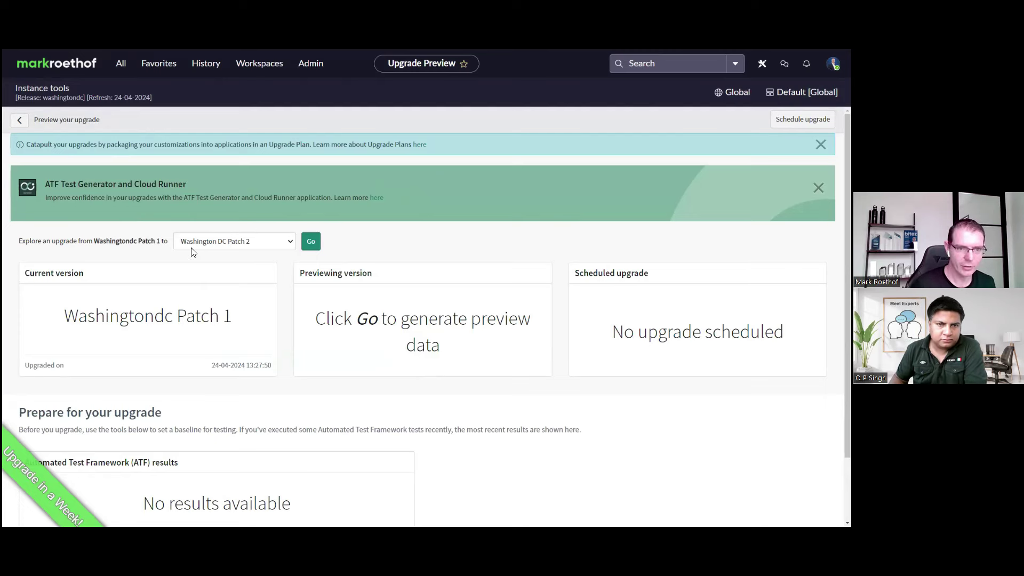
# - Generate an upgrade preview from Washingtondc Patch 1 to Washington DC Patch 2 Hot Fix 1
pyautogui.moveTo(94, 241); pyautogui.dragTo(161, 241)
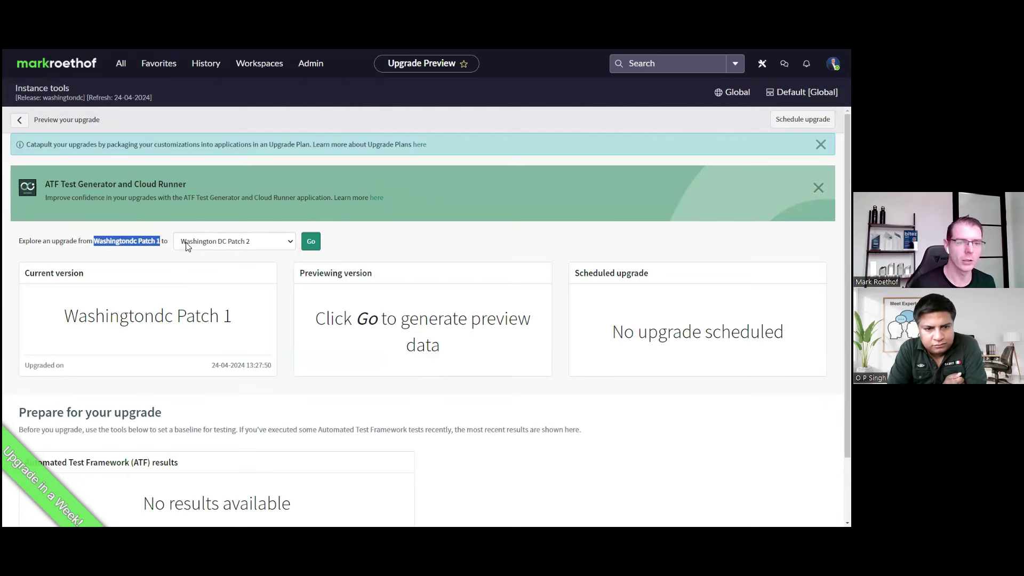
pyautogui.click(216, 243)
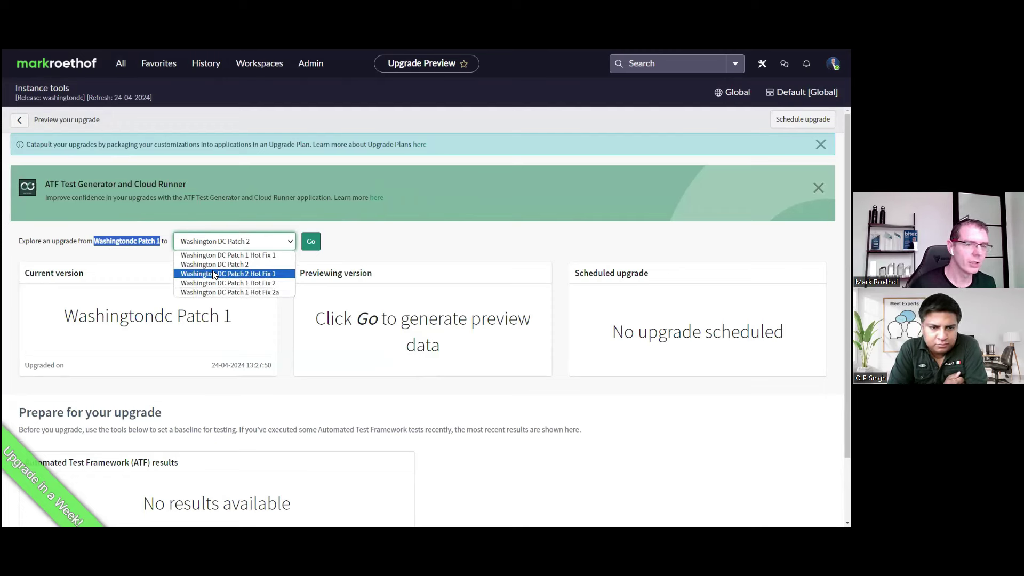
pyautogui.click(216, 264)
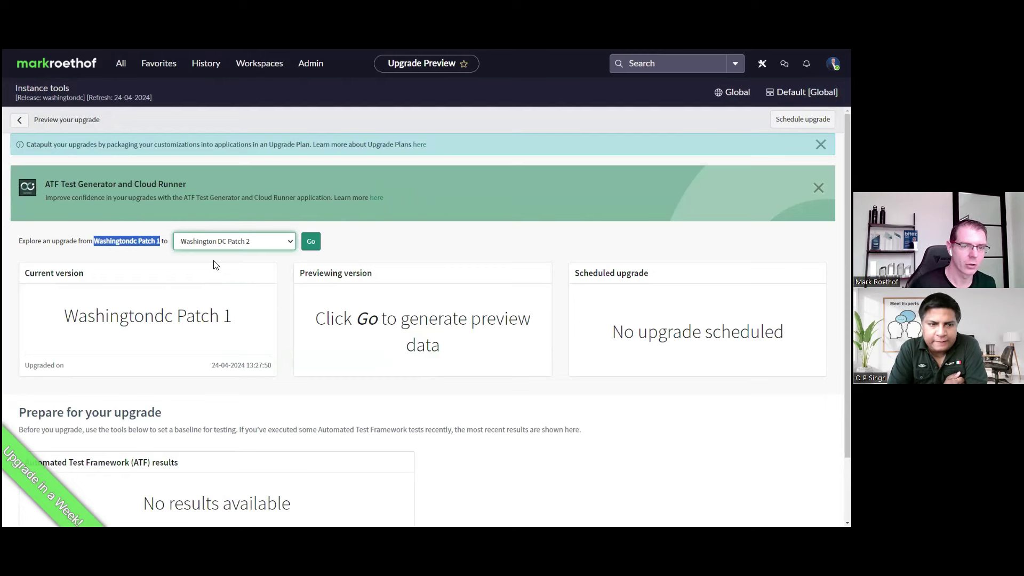
pyautogui.click(225, 246)
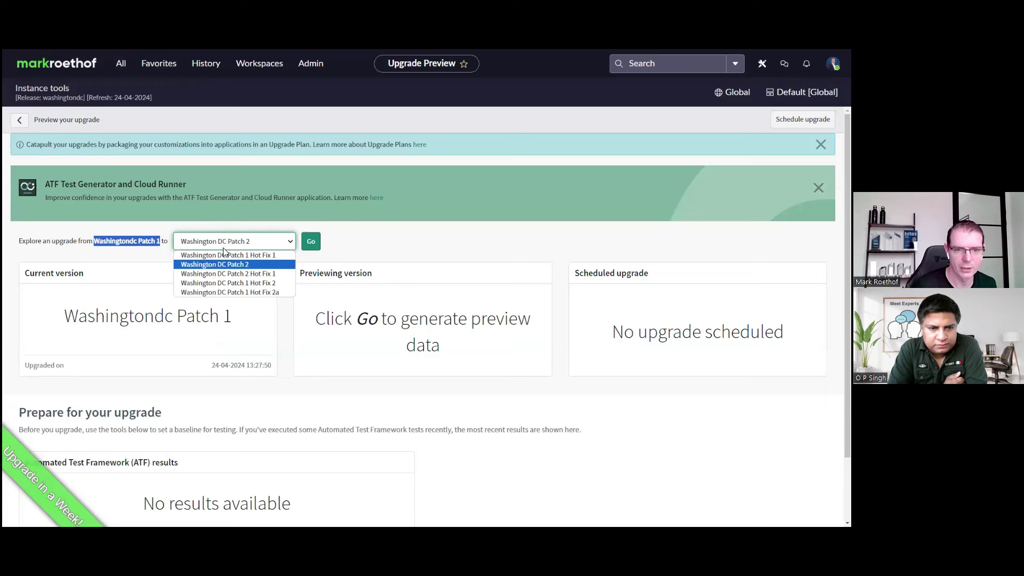
pyautogui.click(224, 273)
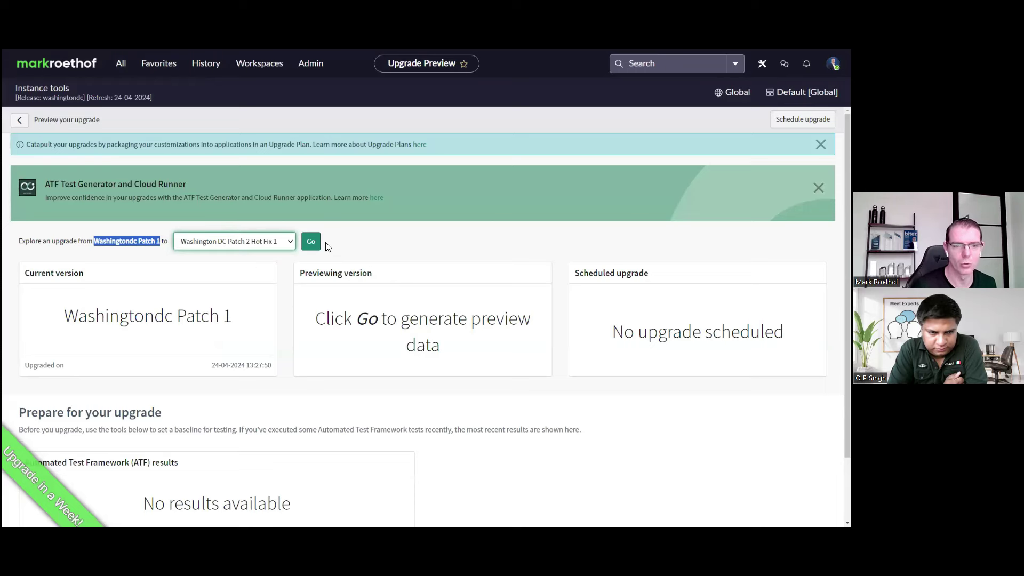
pyautogui.click(312, 241)
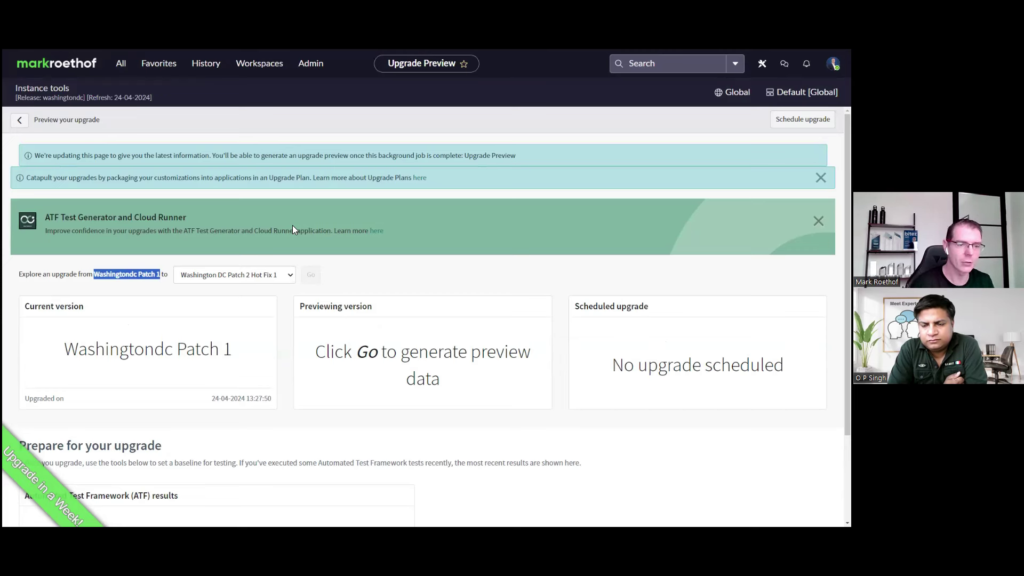
pyautogui.tripleClick(101, 155)
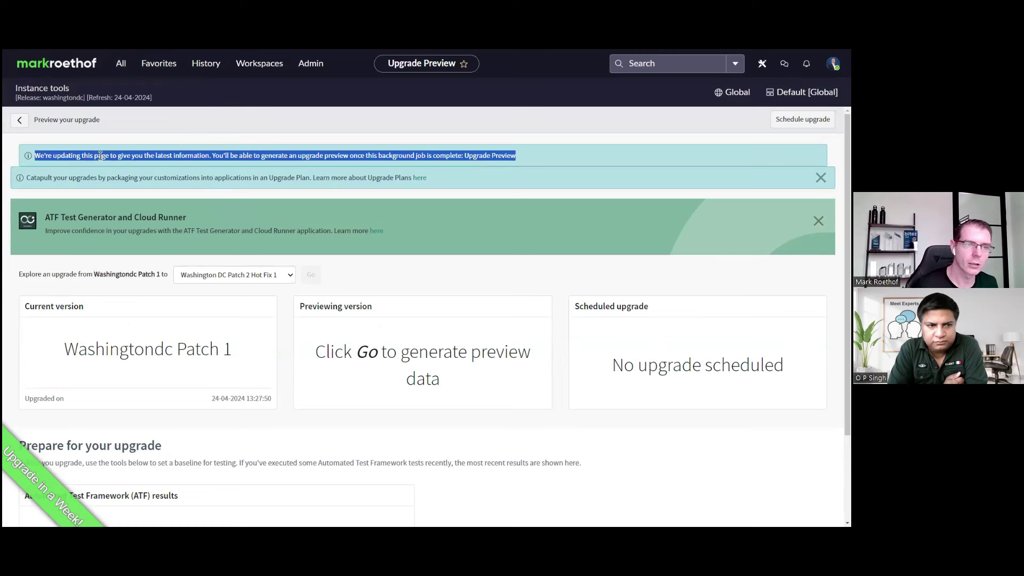
pyautogui.click(527, 156)
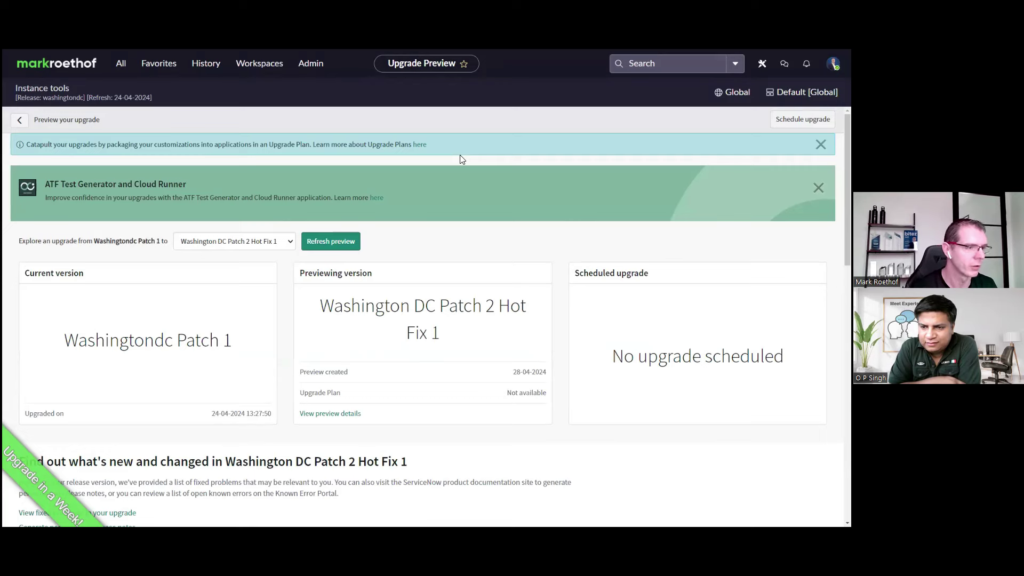
# - Examine the preview's skipped list predictions and open the list of predicted skipped records still to review
pyautogui.scroll(-3, 370, 174)
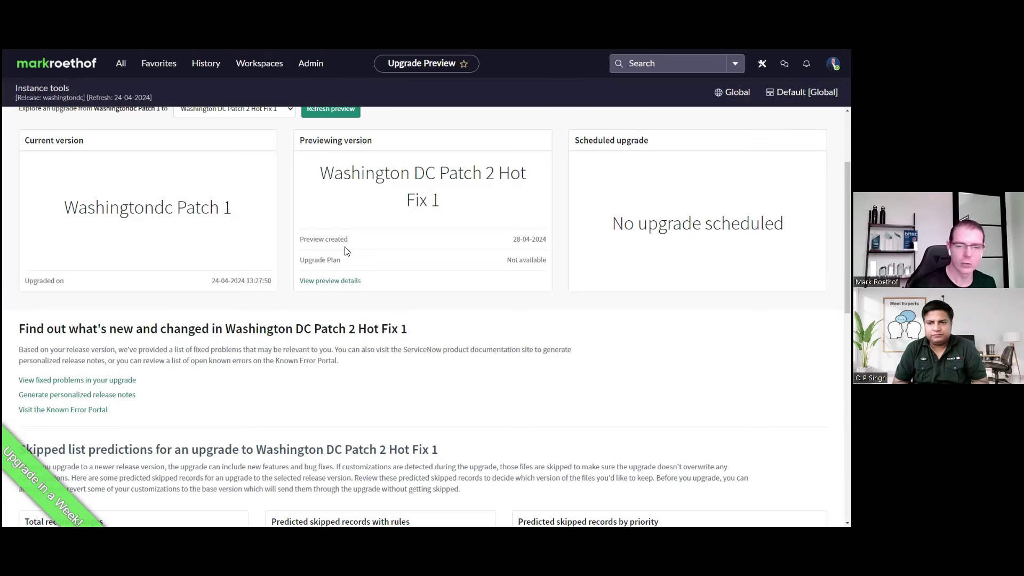
pyautogui.scroll(-1, 288, 256)
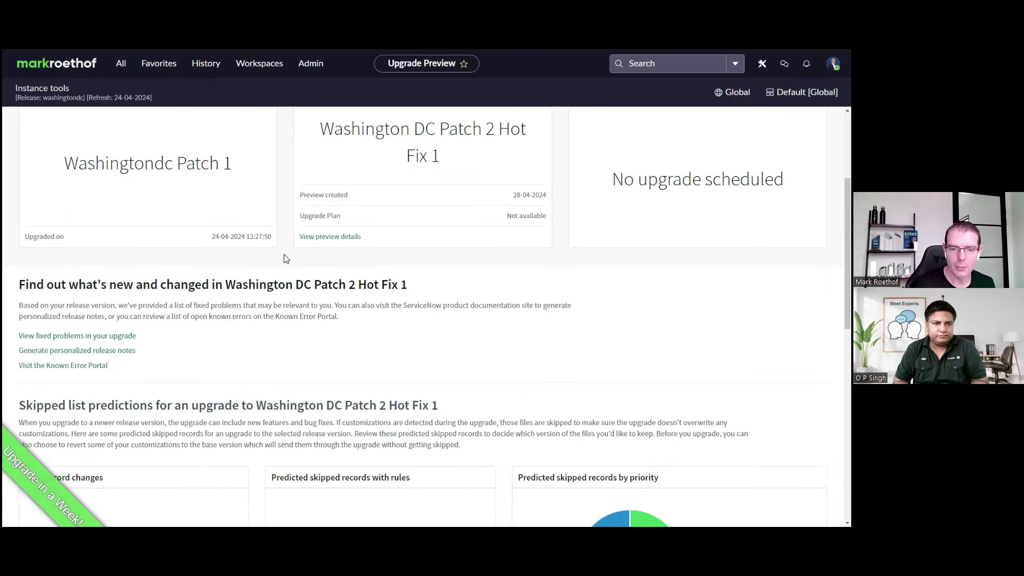
pyautogui.scroll(-1, 283, 254)
pyautogui.scroll(-1, 275, 249)
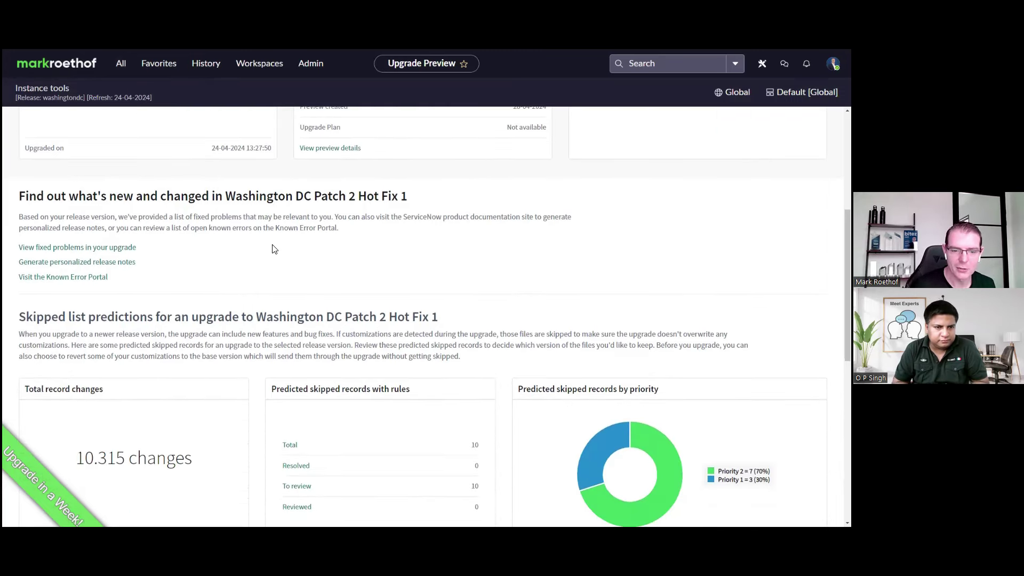
pyautogui.scroll(-1, 273, 249)
pyautogui.scroll(-2, 271, 249)
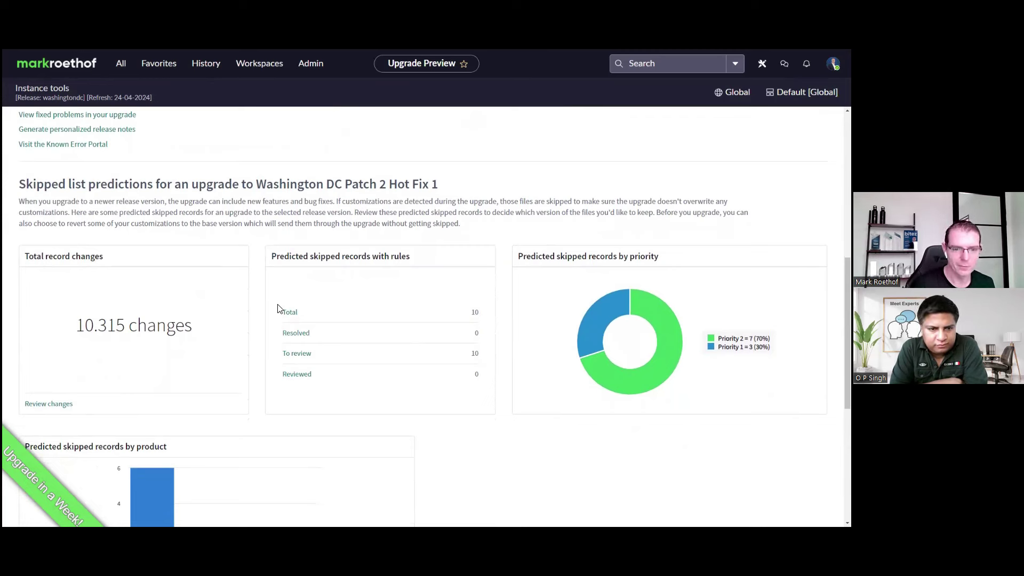
pyautogui.moveTo(273, 255); pyautogui.dragTo(489, 377)
pyautogui.click(493, 378)
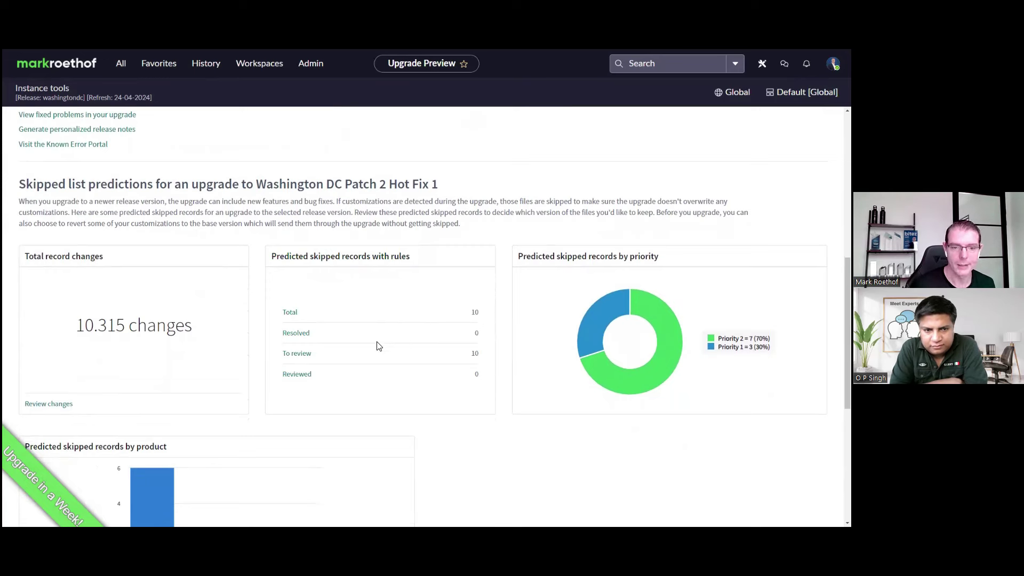
pyautogui.click(297, 353)
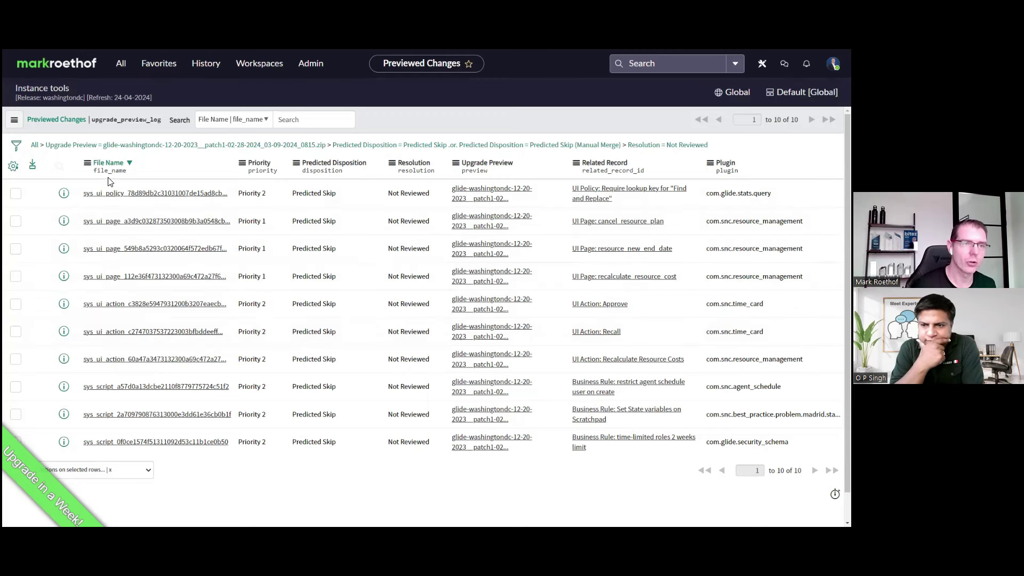
# - Find the Upgrade Center modules by filtering for "upgrade center" and open Upgrade Monitor
pyautogui.click(121, 65)
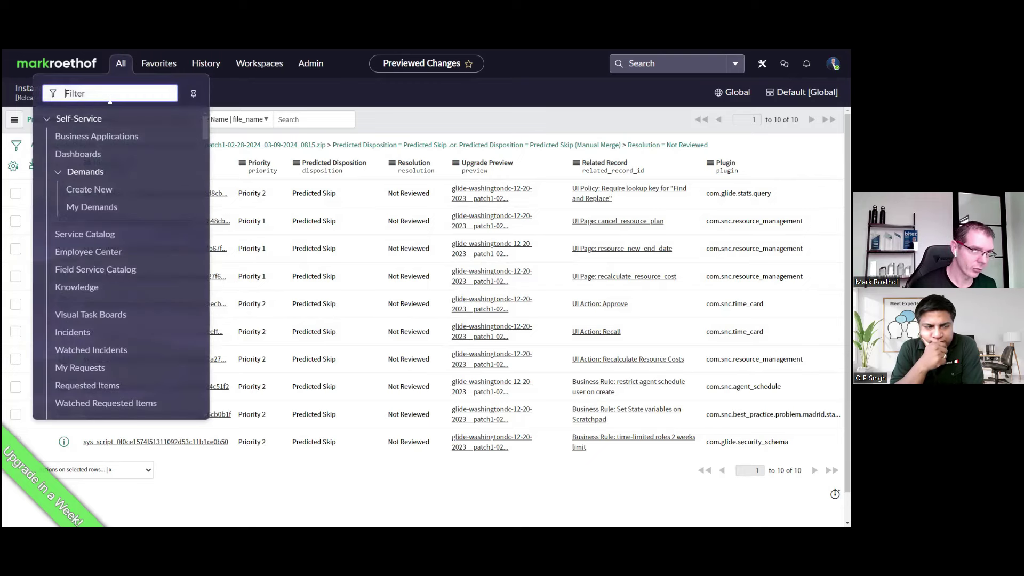
pyautogui.write('upgrad')
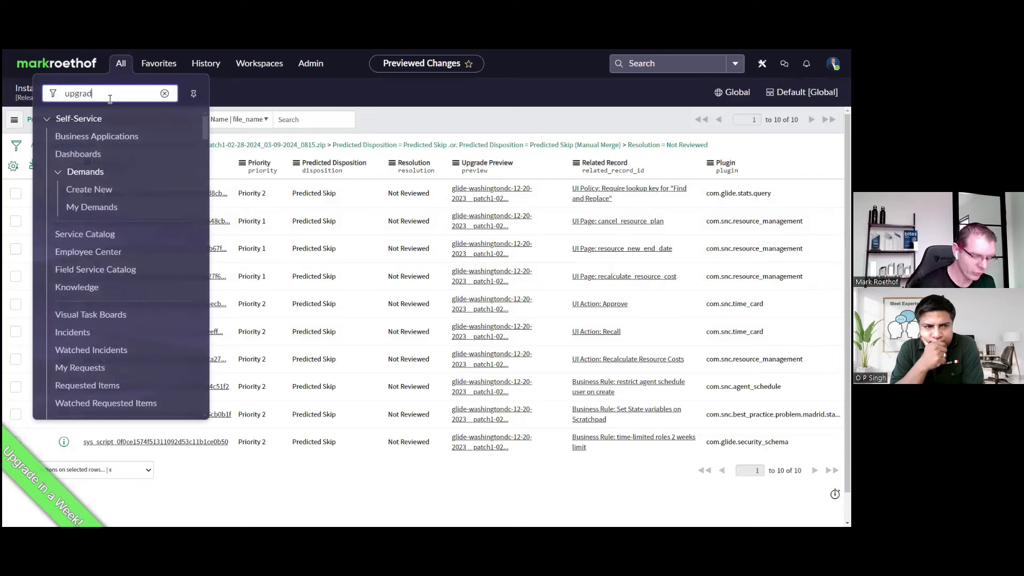
pyautogui.write('e center')
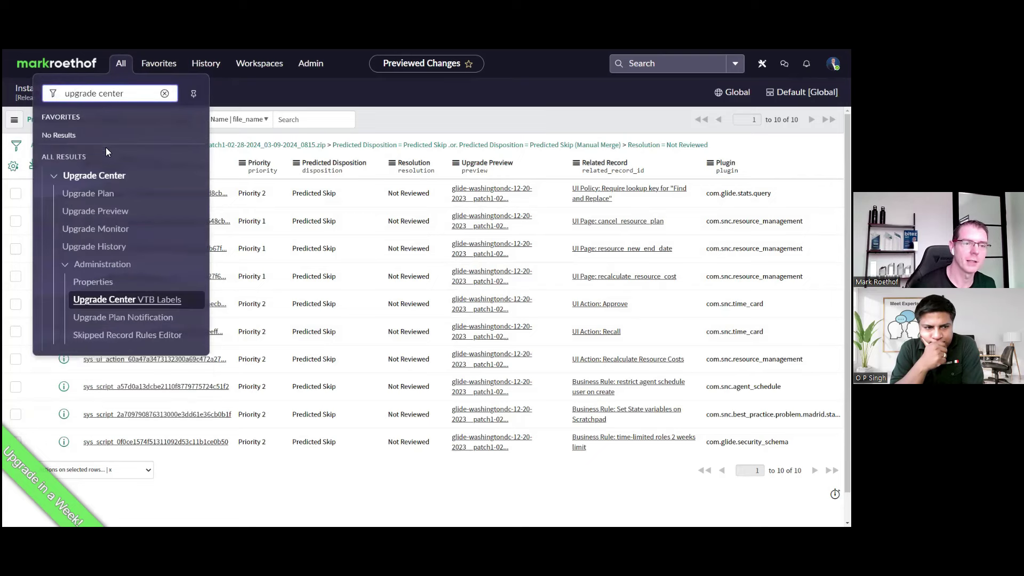
pyautogui.click(97, 230)
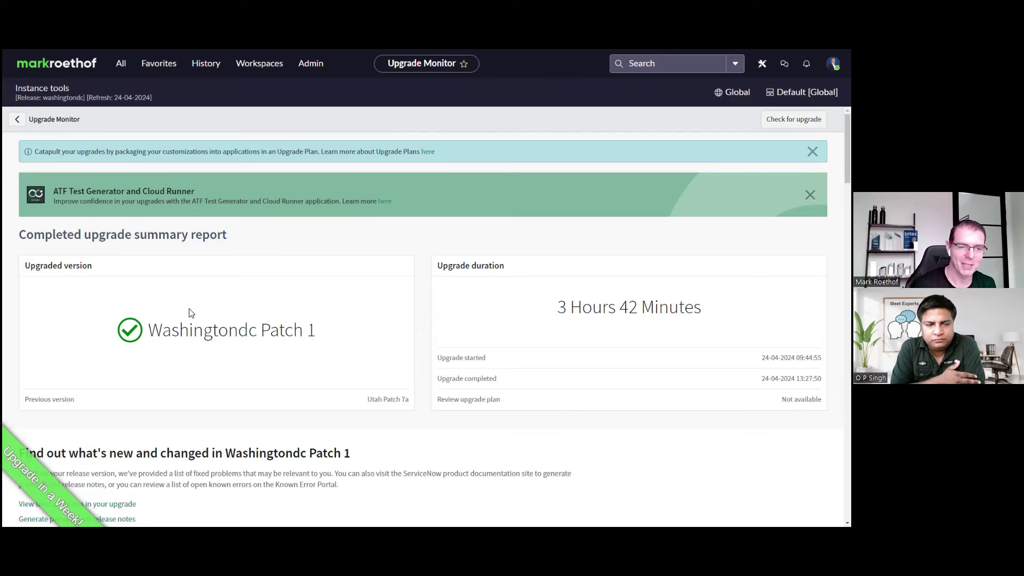
# - Examine the completed upgrade summary report for the upgraded version, duration, what's new links and skipped records
pyautogui.moveTo(167, 329); pyautogui.dragTo(307, 330)
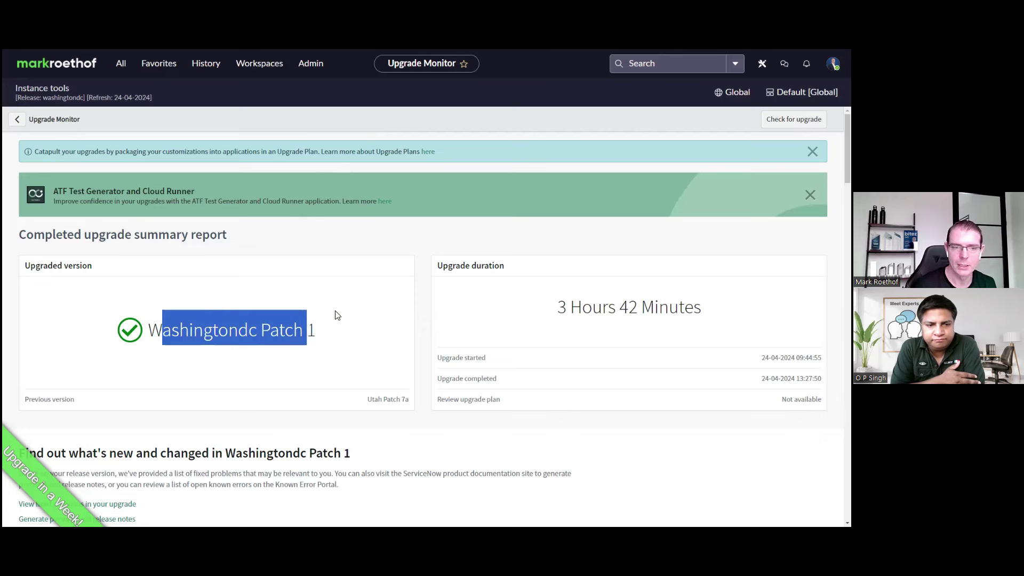
pyautogui.click(572, 306)
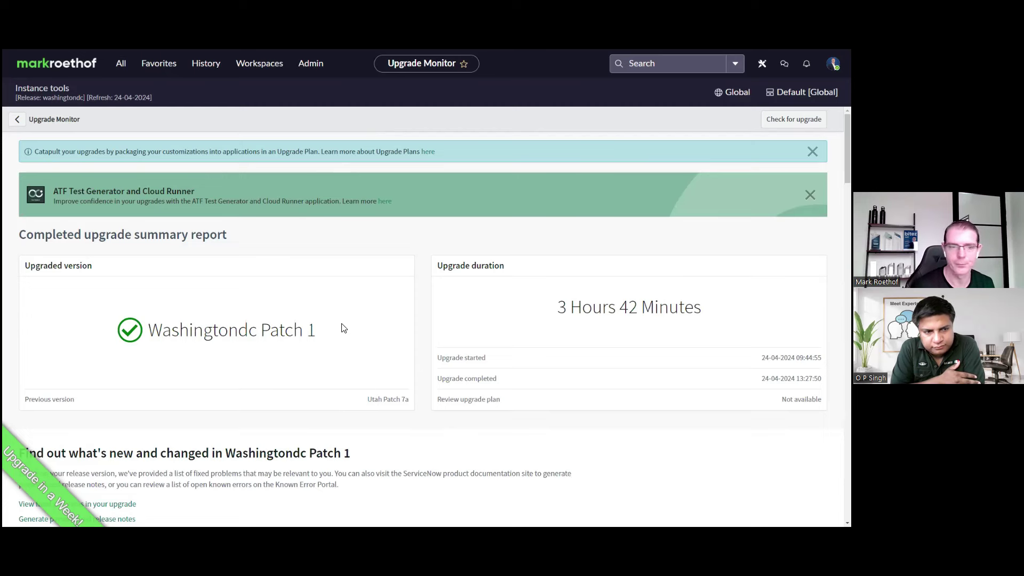
pyautogui.scroll(-1, 341, 321)
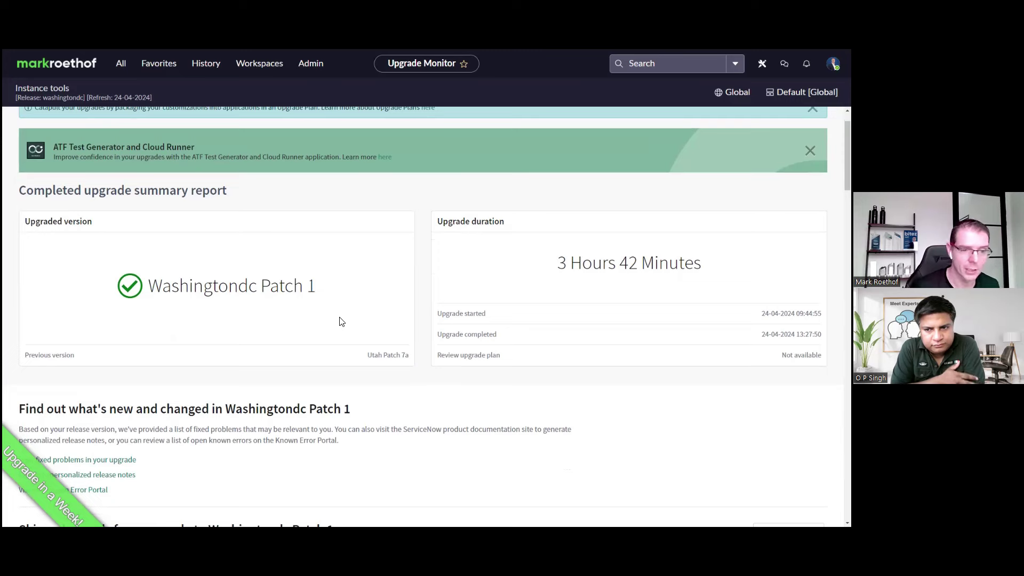
pyautogui.scroll(-1, 341, 322)
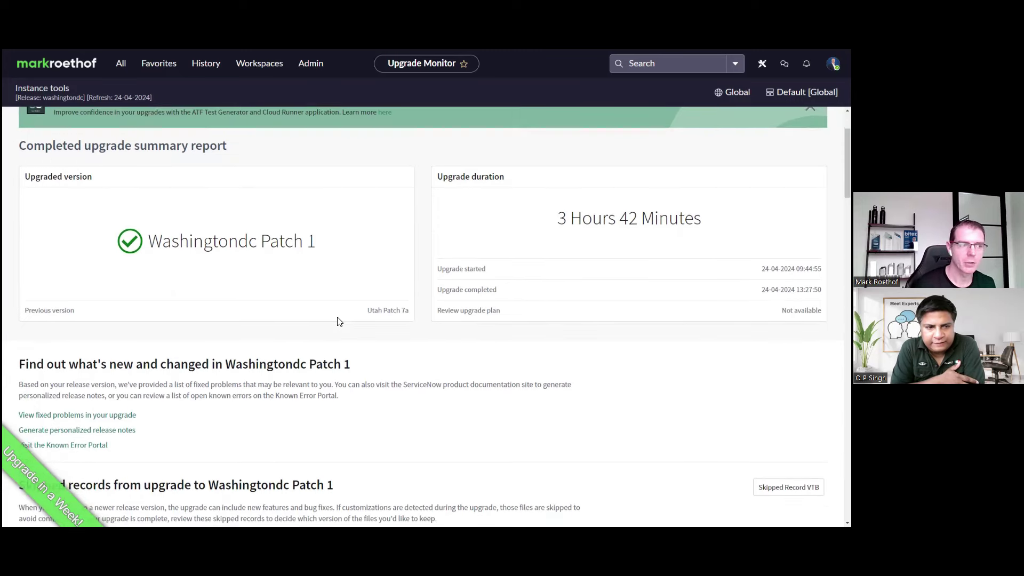
pyautogui.scroll(-1, 338, 318)
pyautogui.scroll(-2, 329, 314)
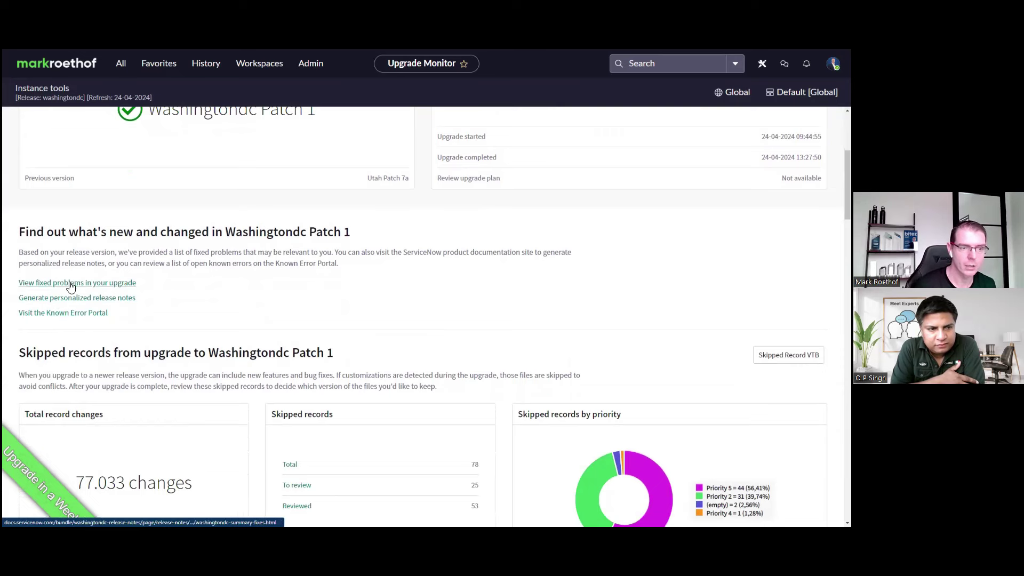
pyautogui.scroll(-2, 125, 309)
pyautogui.scroll(-4, 126, 309)
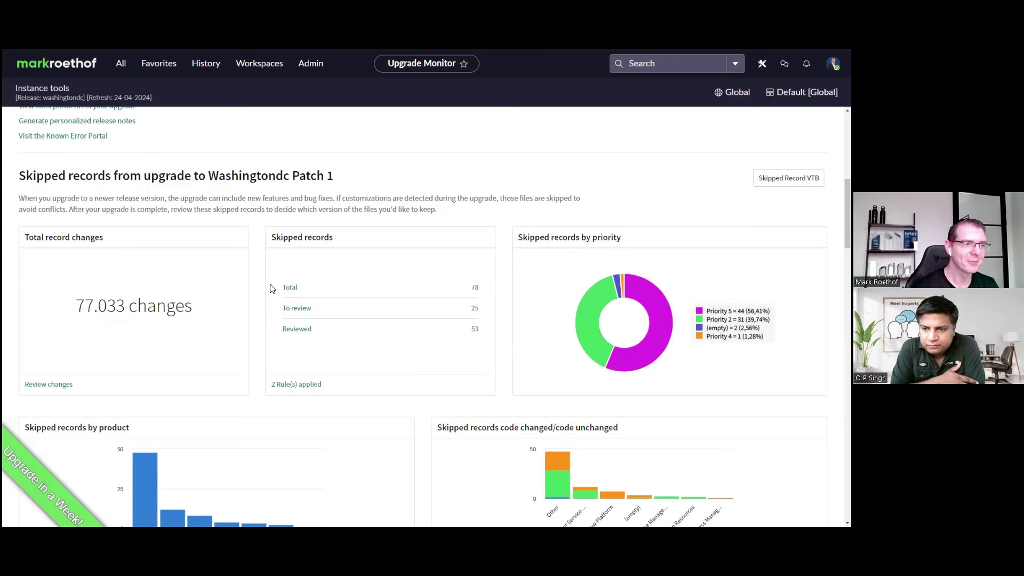
# - Examine the Reviewed figure in the skipped records summary for the completed upgrade
pyautogui.moveTo(278, 334); pyautogui.dragTo(485, 336)
pyautogui.click(488, 336)
pyautogui.doubleClick(464, 336)
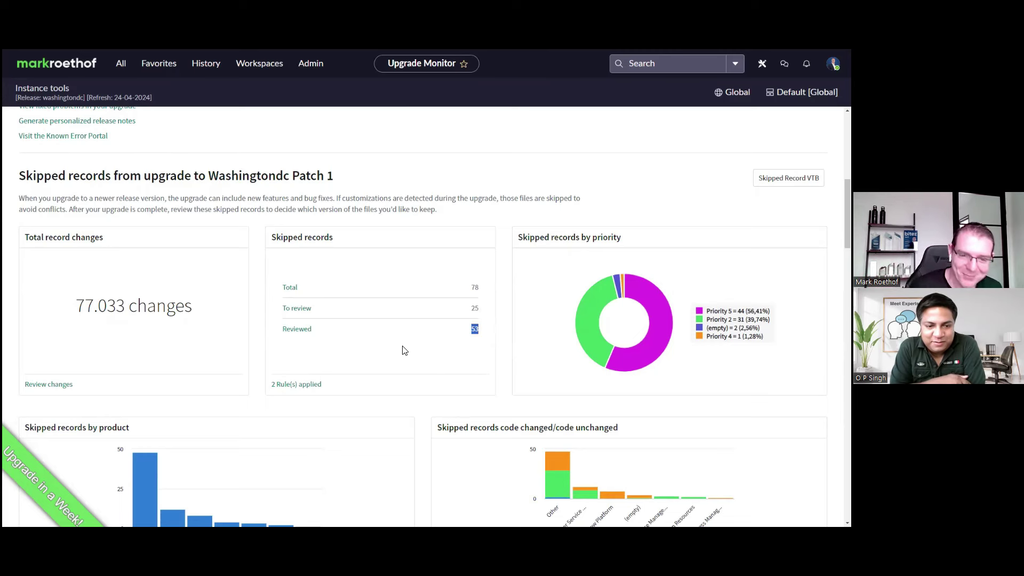
# - Open the Skipped Record Rules Editor from the Upgrade Center administration modules
pyautogui.click(122, 72)
pyautogui.click(122, 64)
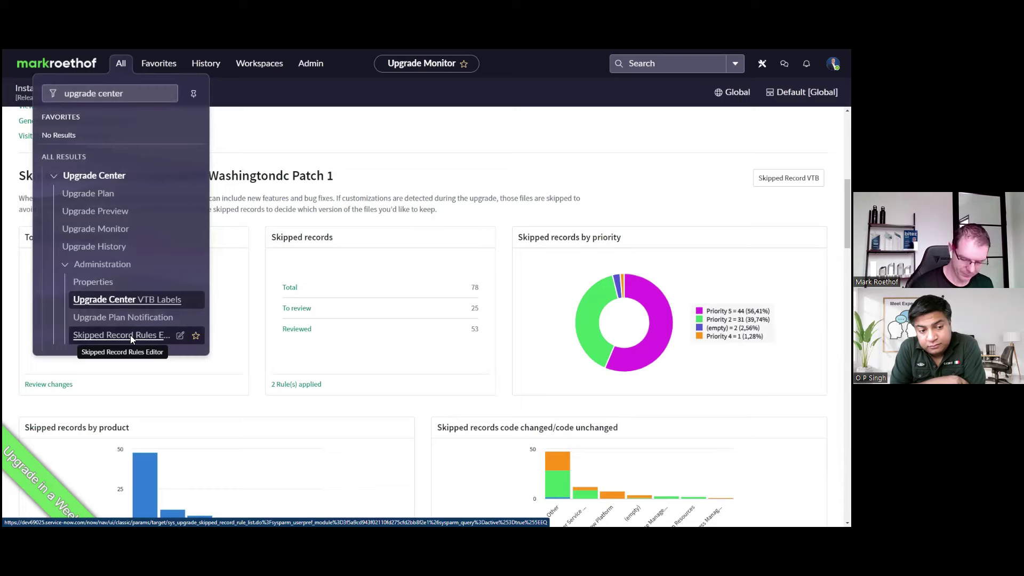
pyautogui.click(132, 338)
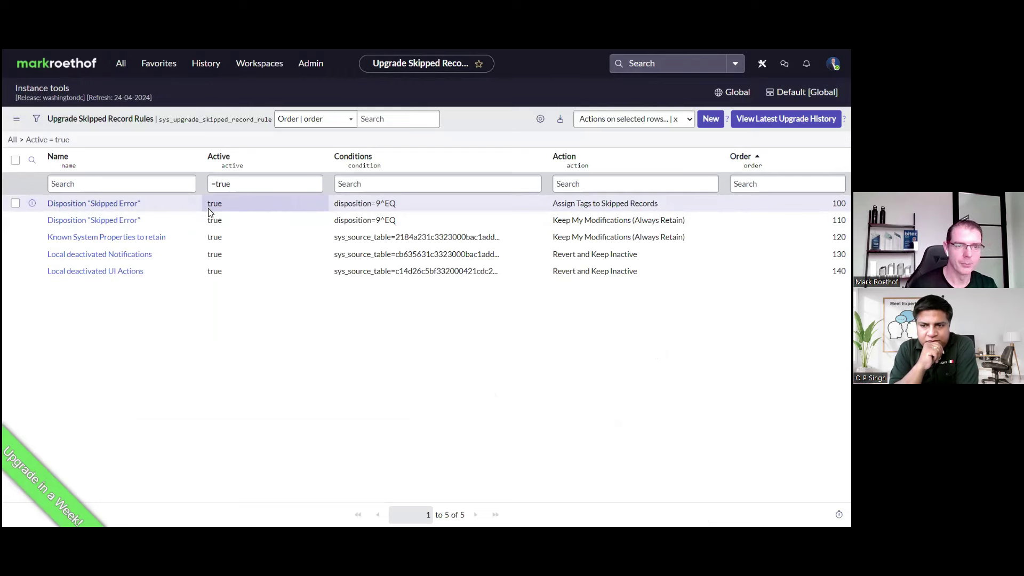
# - Open the order 100 Disposition "Skipped Error" rule and try Plugin as its condition field
pyautogui.click(130, 207)
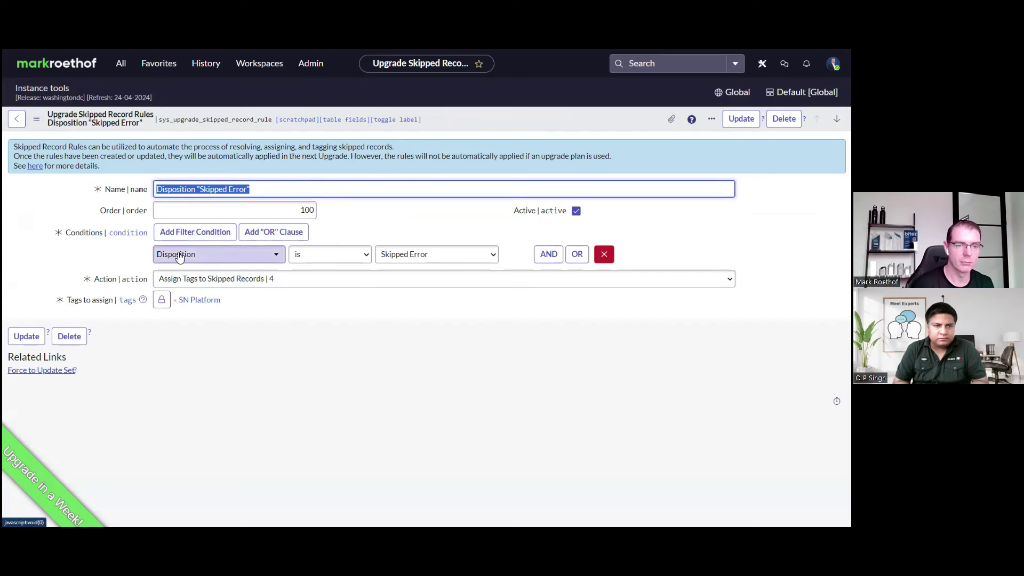
pyautogui.click(216, 254)
pyautogui.write('plugin')
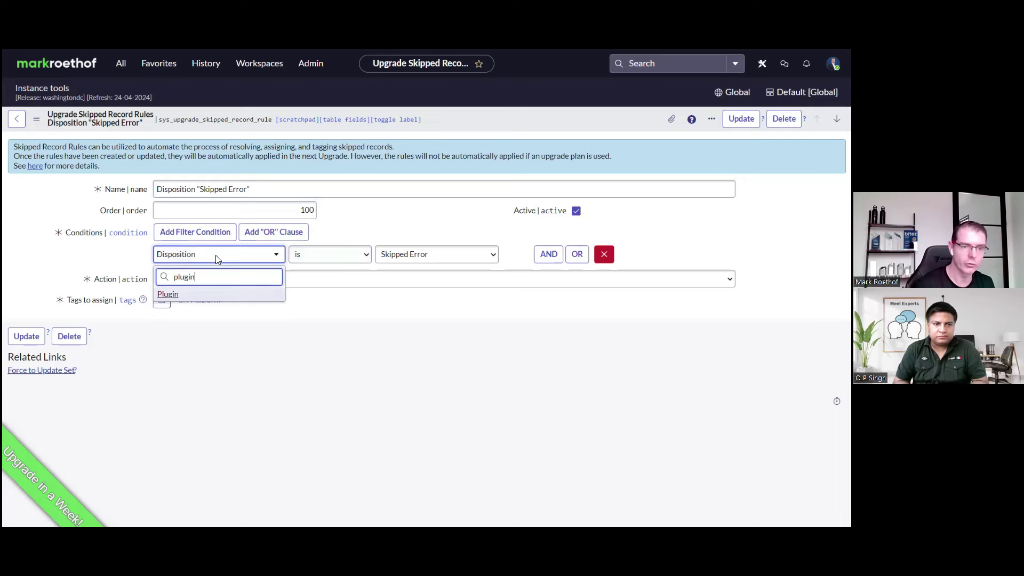
pyautogui.click(221, 293)
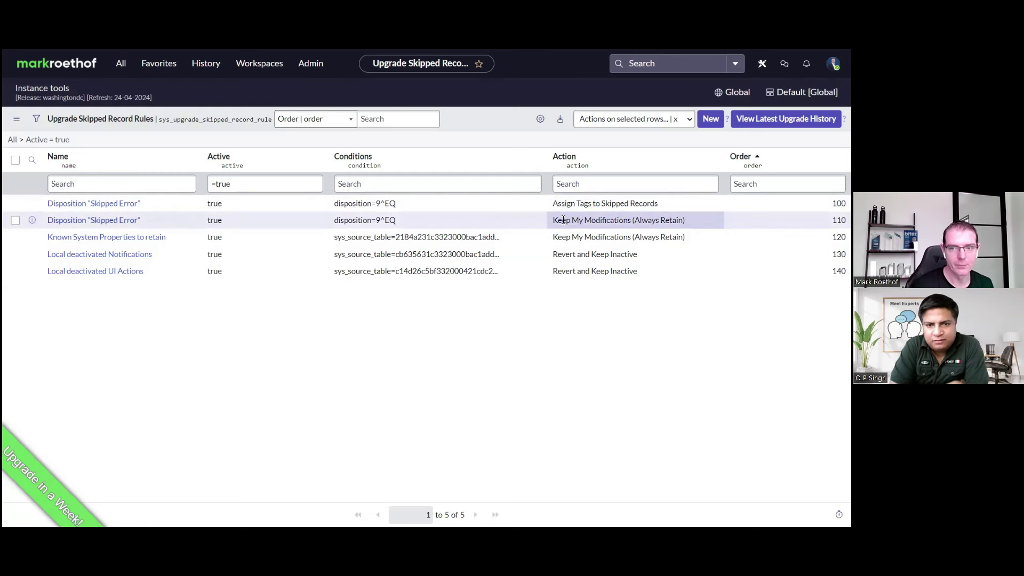
# - Compare the Keep My Modifications and Revert and Keep Inactive actions in the rules list, and open the Local deactivated Notifications rule
pyautogui.moveTo(553, 220); pyautogui.dragTo(631, 224)
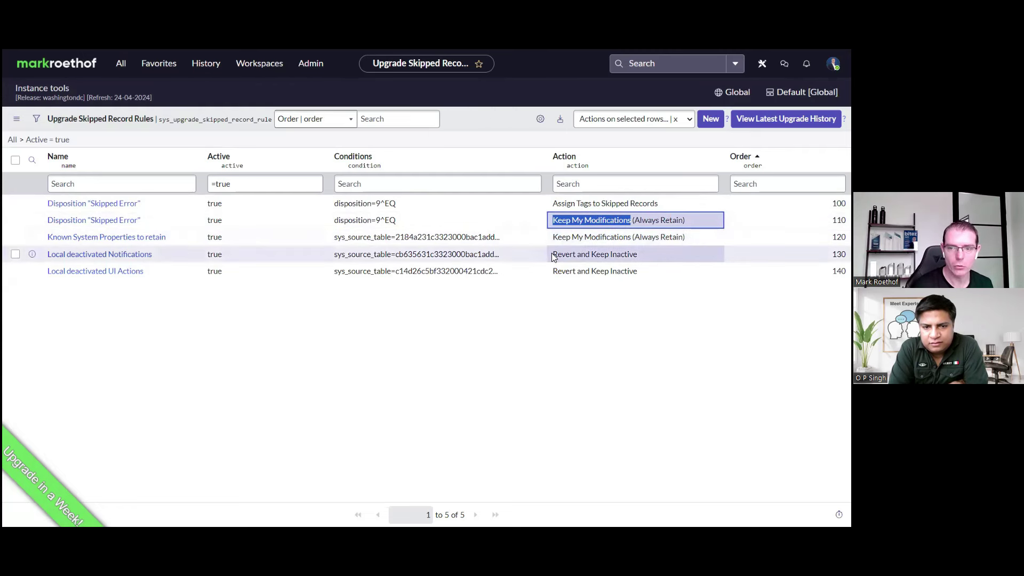
pyautogui.moveTo(553, 255); pyautogui.dragTo(639, 261)
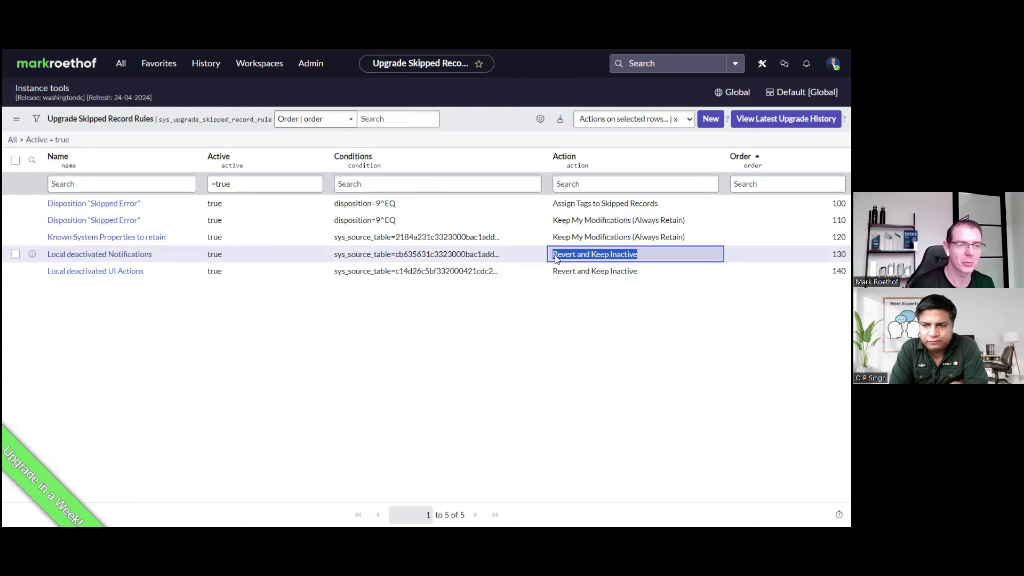
pyautogui.click(120, 254)
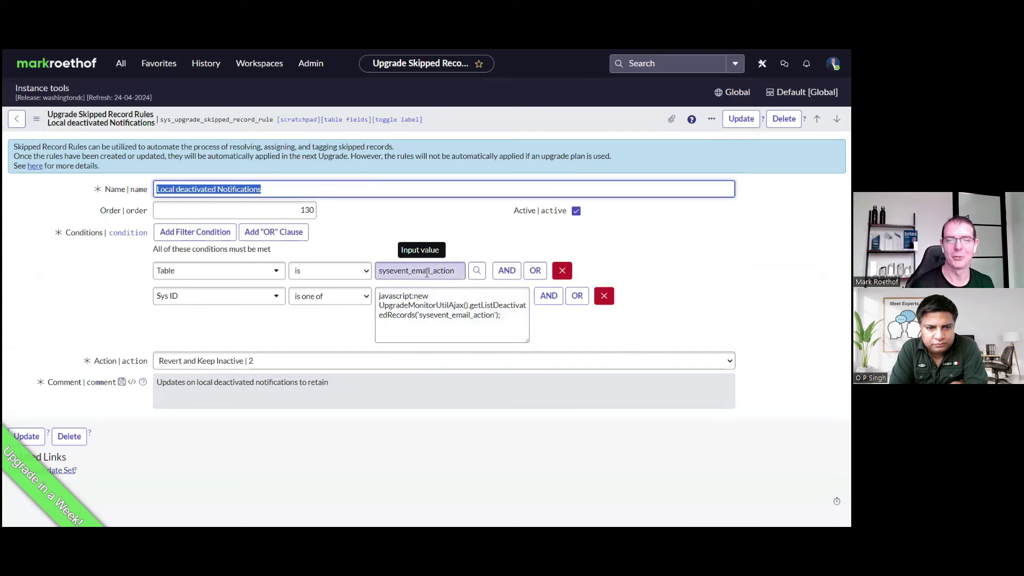
# - Examine the Local deactivated Notifications rule's table condition, the available condition fields, and the script used in its Sys ID condition
pyautogui.click(385, 229)
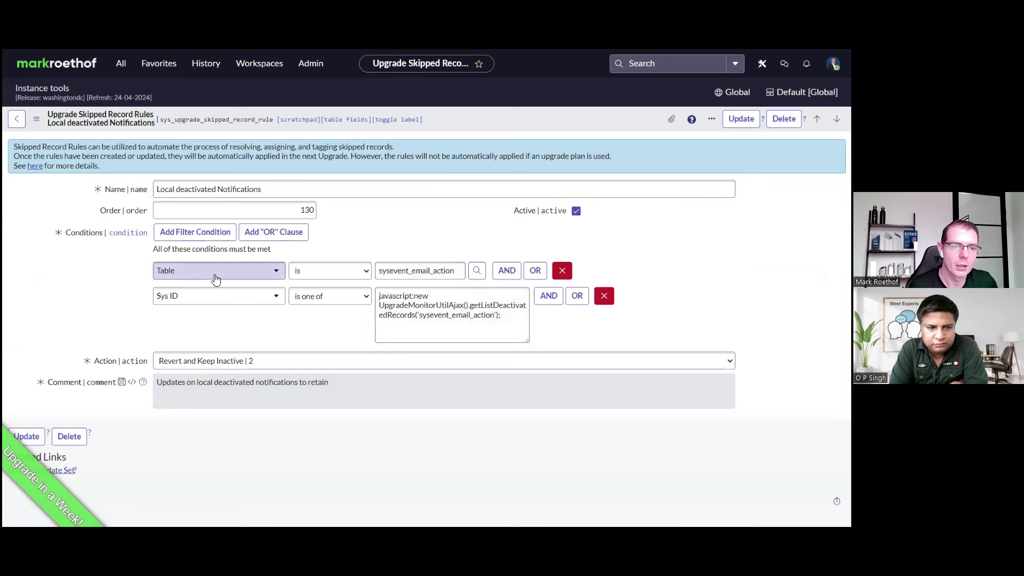
pyautogui.doubleClick(412, 269)
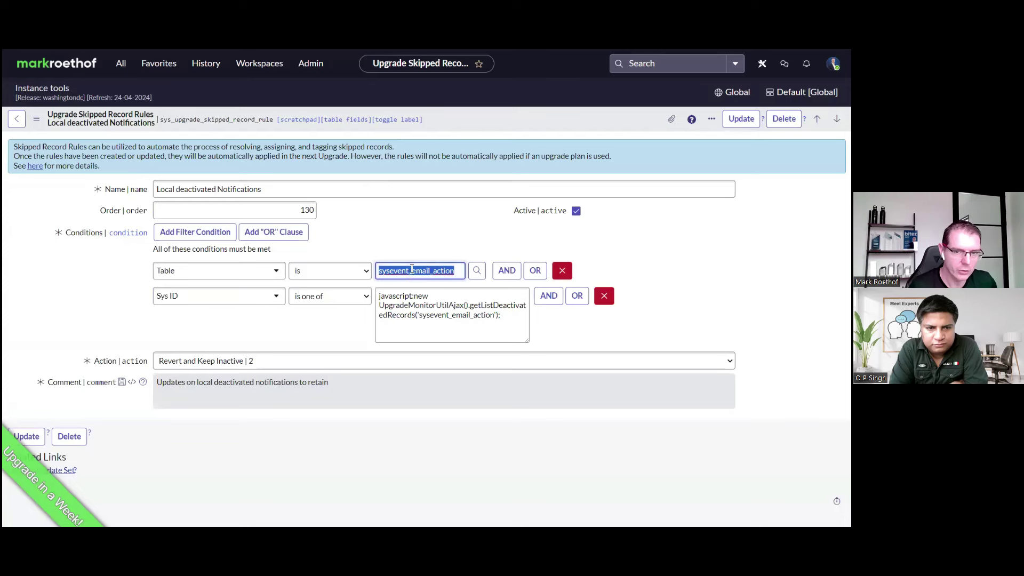
pyautogui.click(433, 224)
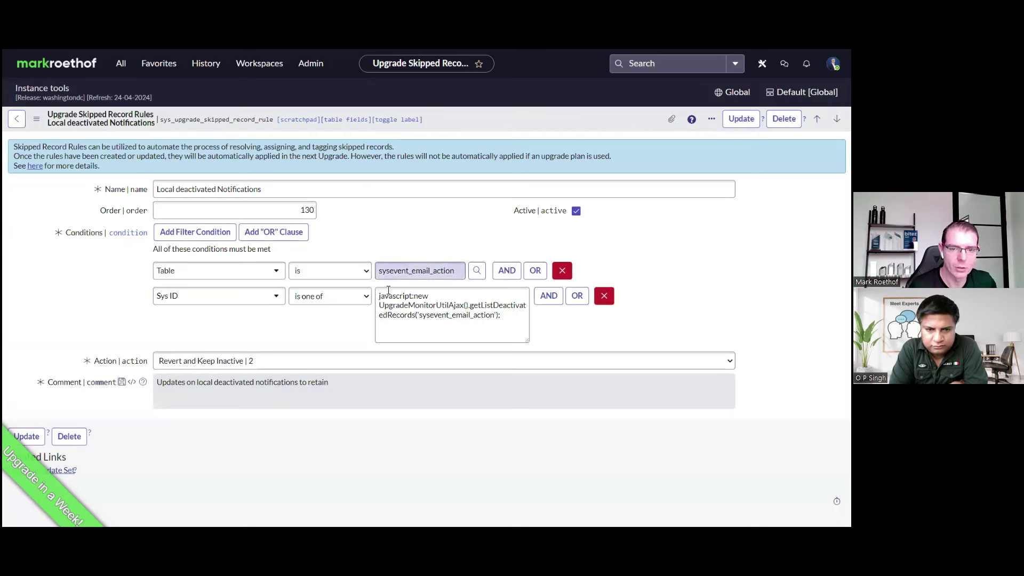
pyautogui.click(218, 296)
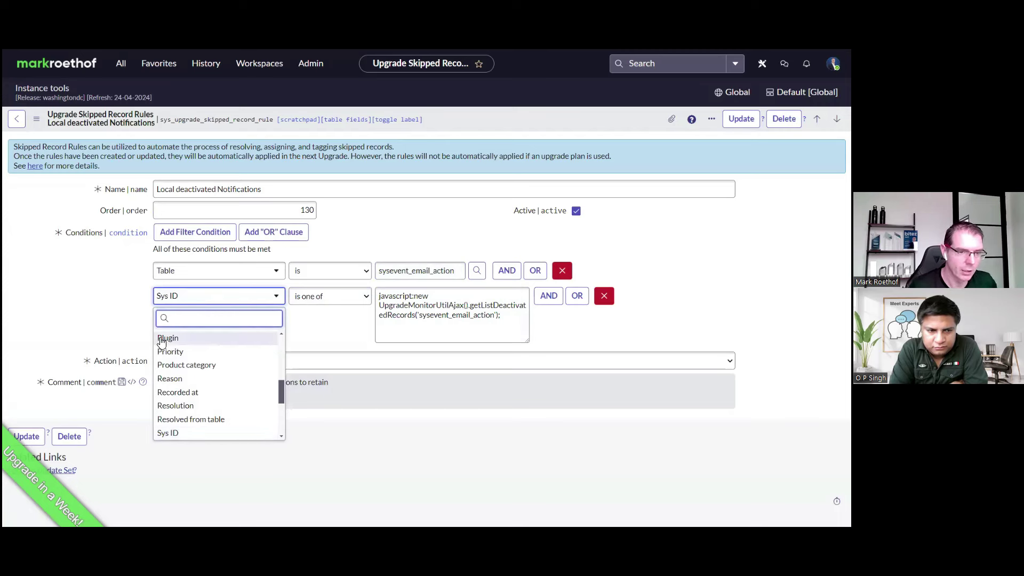
pyautogui.click(141, 334)
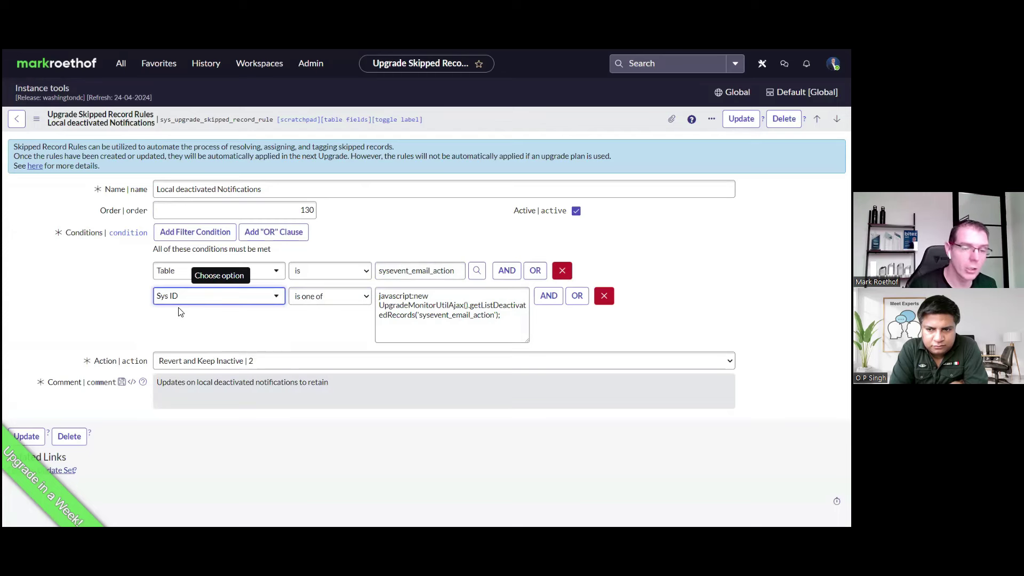
pyautogui.click(399, 308)
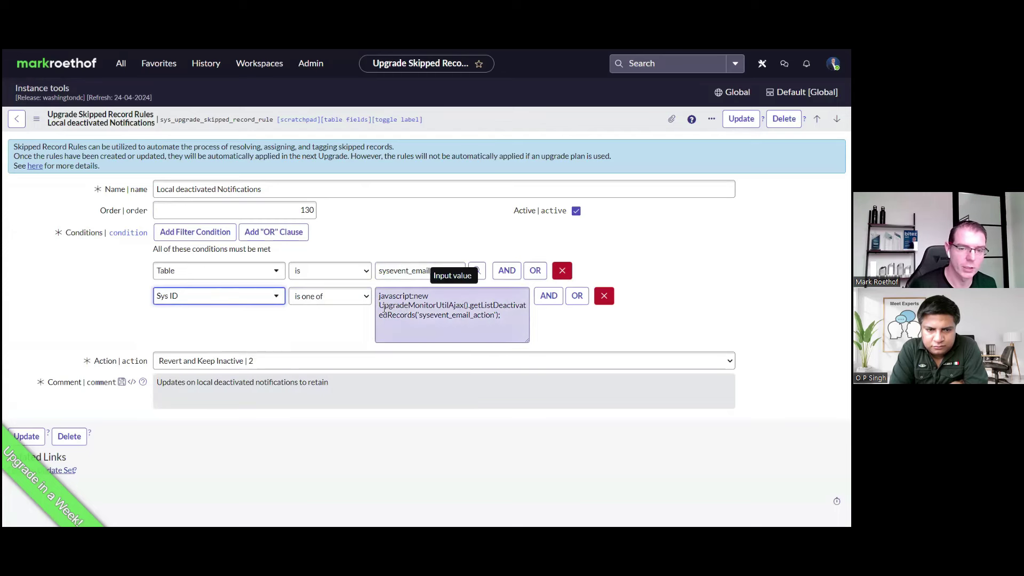
pyautogui.moveTo(380, 305); pyautogui.dragTo(504, 318)
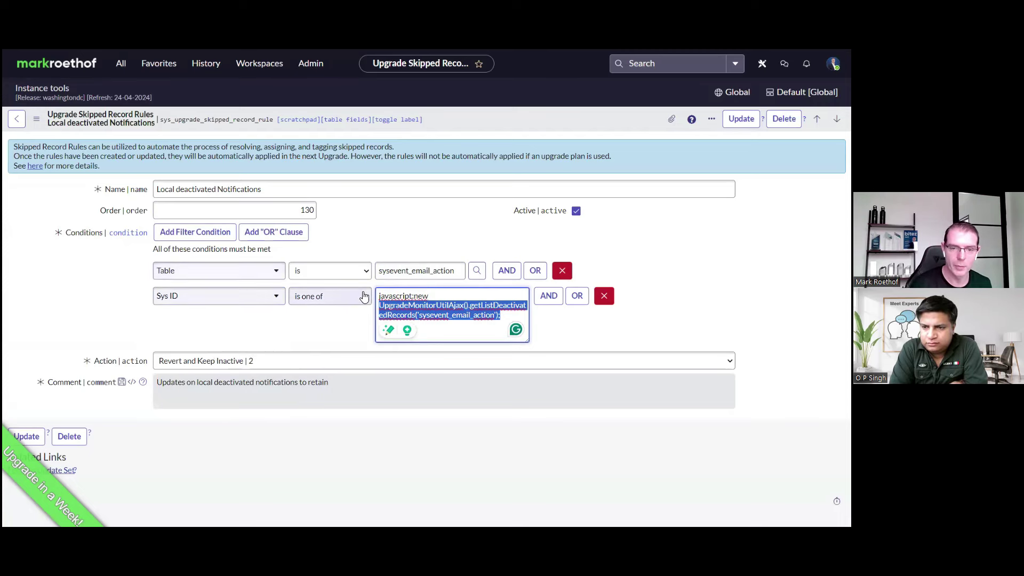
pyautogui.click(382, 294)
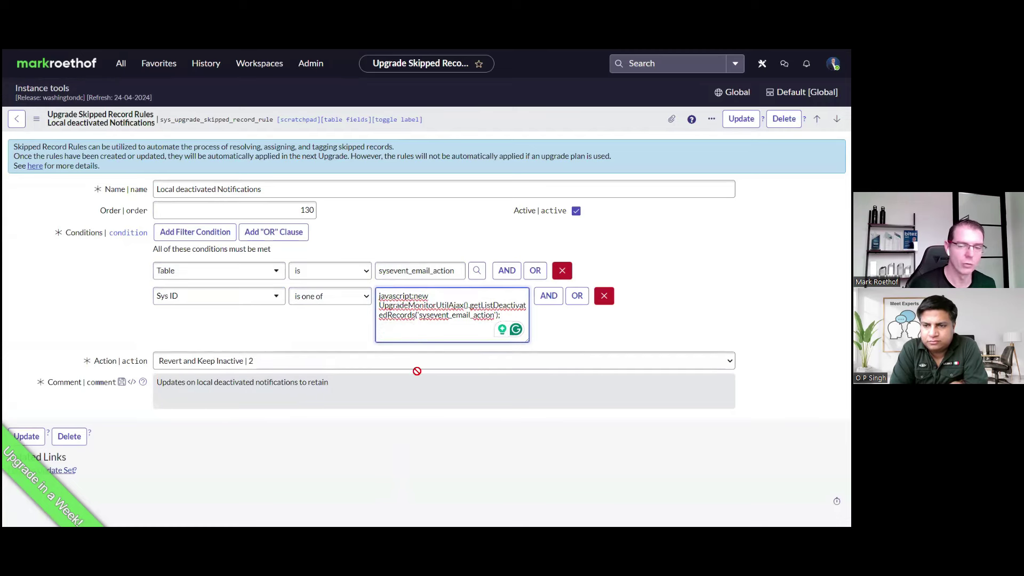
pyautogui.moveTo(502, 315); pyautogui.dragTo(373, 305)
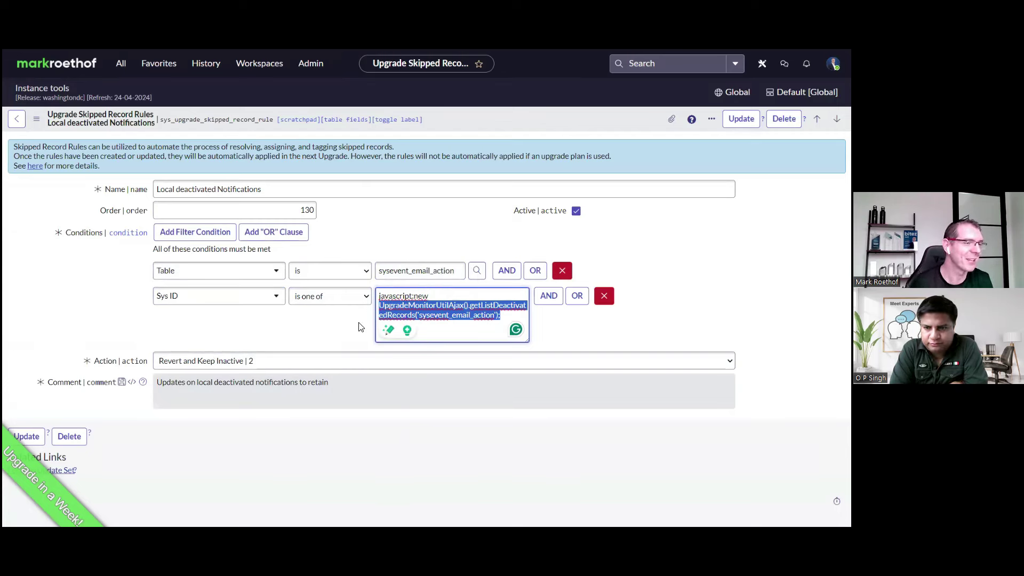